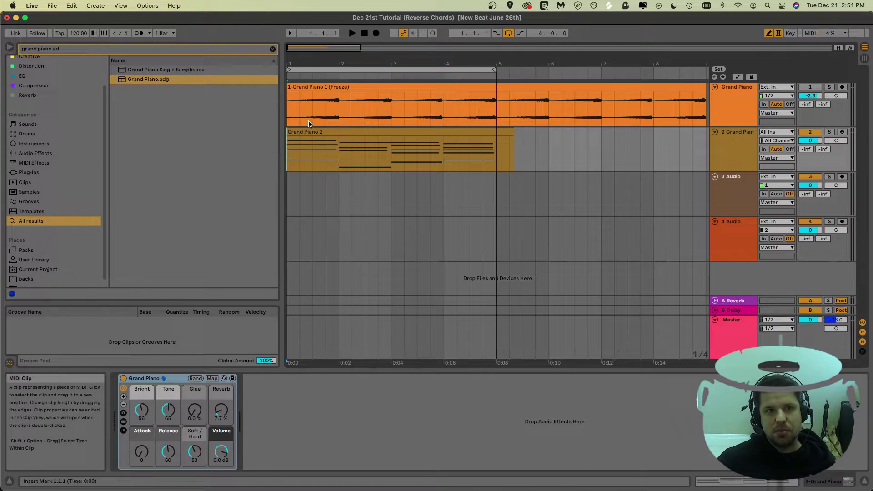
Search the browser for 'grand piano.adg' and select the Grand Piano.adg preset.
click(72, 50)
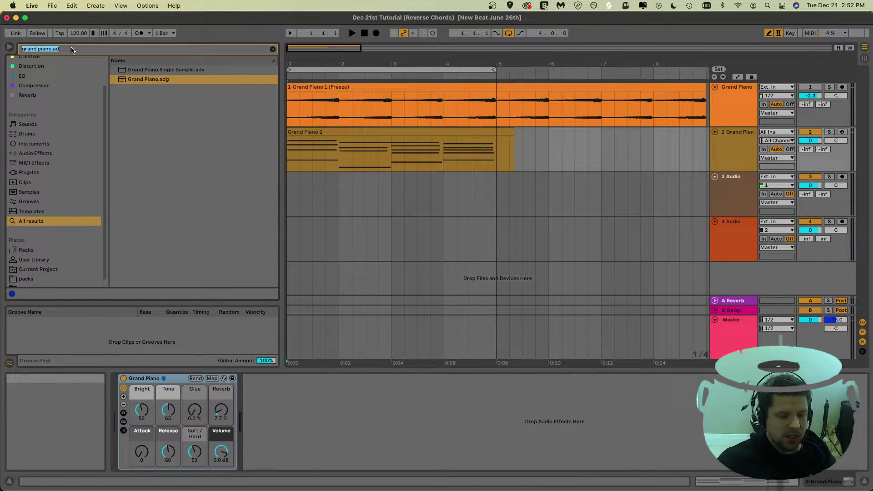
text(grand pian)
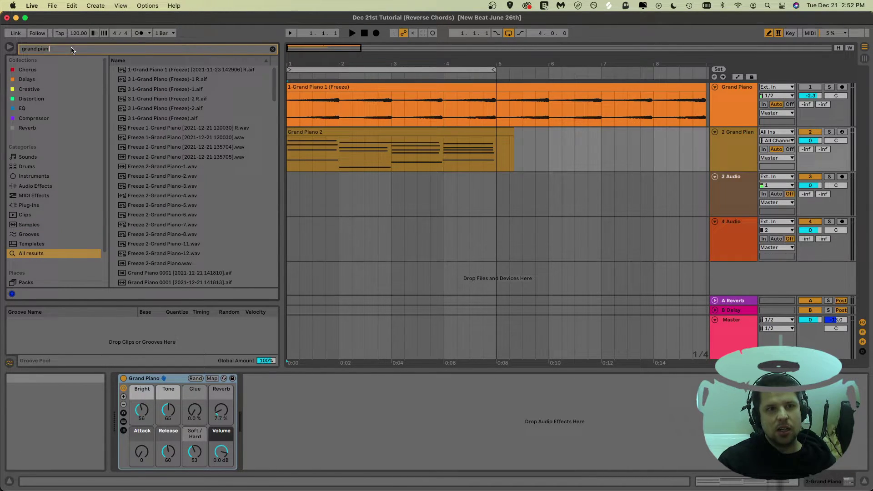
text(o.adg)
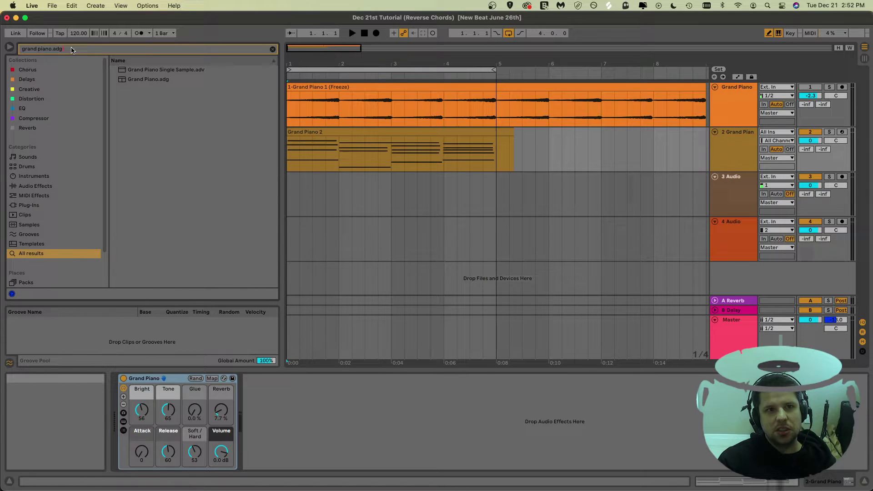
click(163, 70)
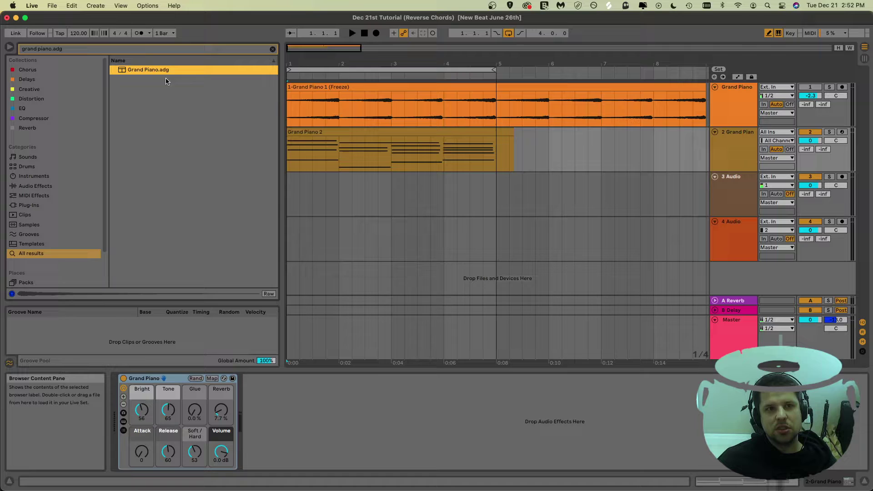
Play the arrangement from bar 1 and raise the Master volume to 6.0.
click(444, 146)
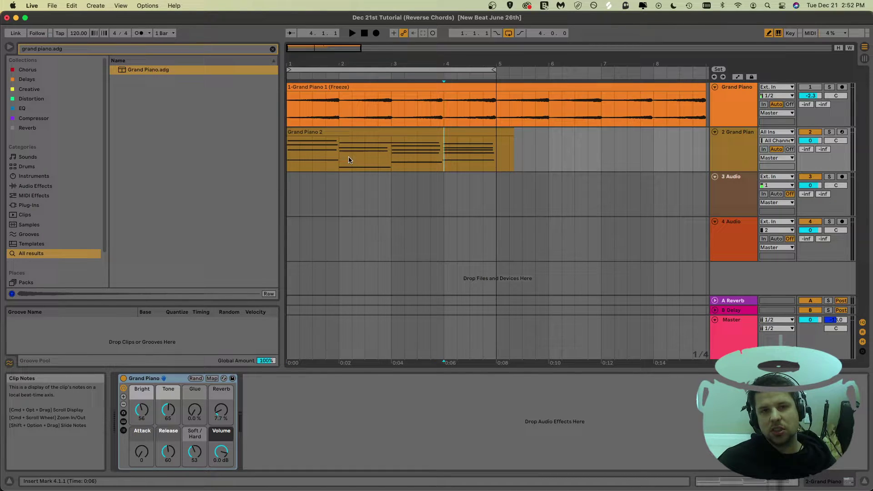
click(300, 157)
click(287, 157)
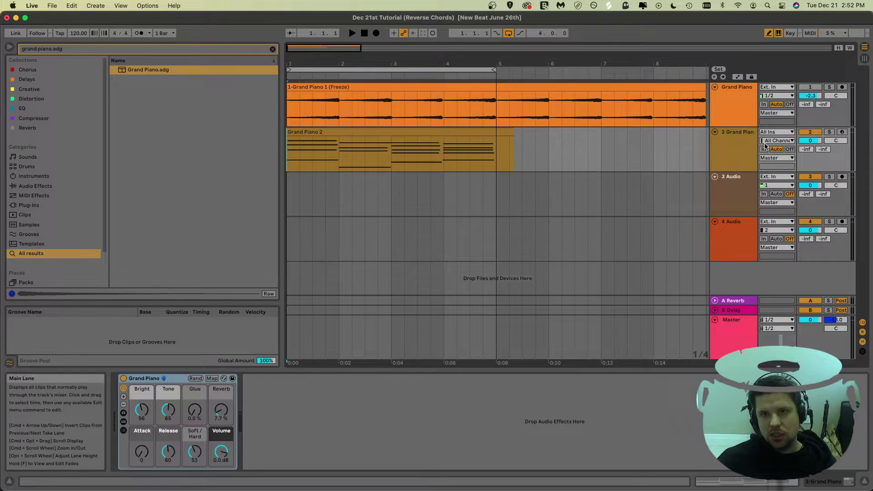
key(space)
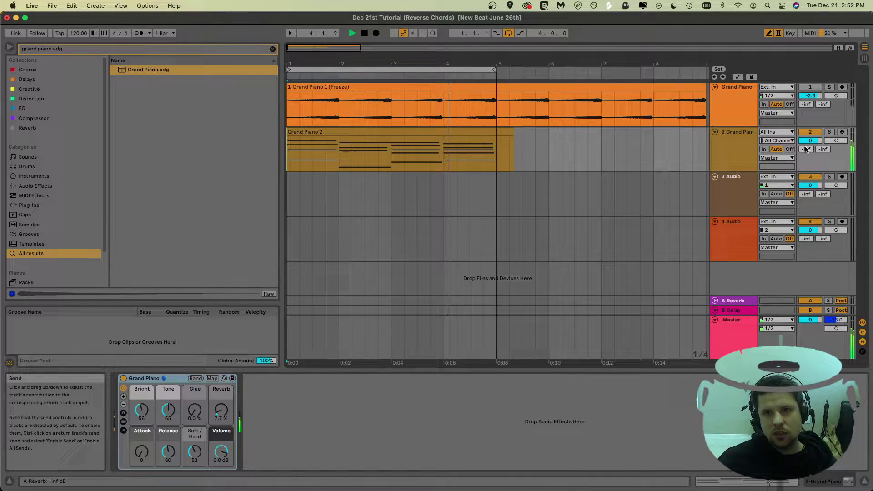
drag(810, 320, 811, 300)
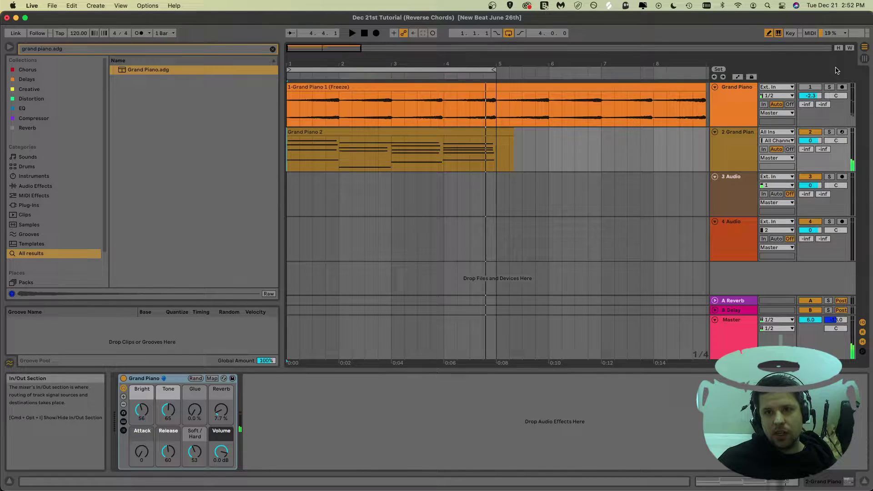
Mute and unmute Grand Piano 2 while auditioning, stop playback, and select its MIDI clip.
click(812, 132)
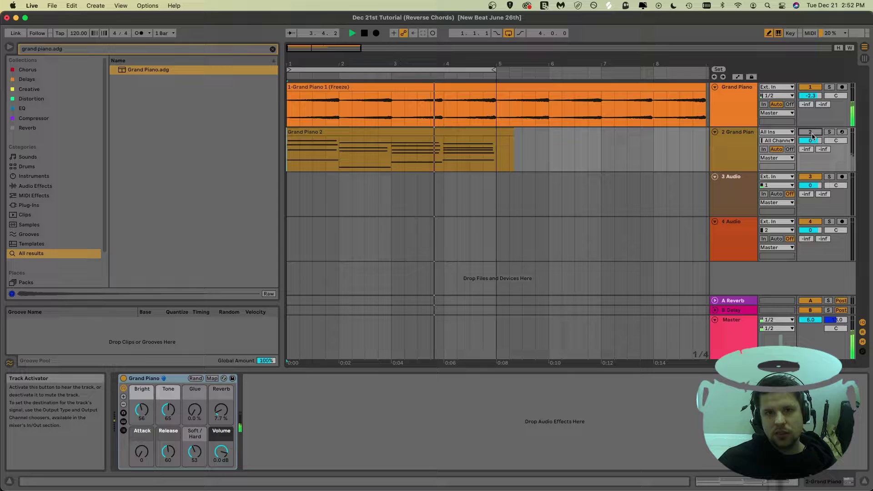
click(289, 107)
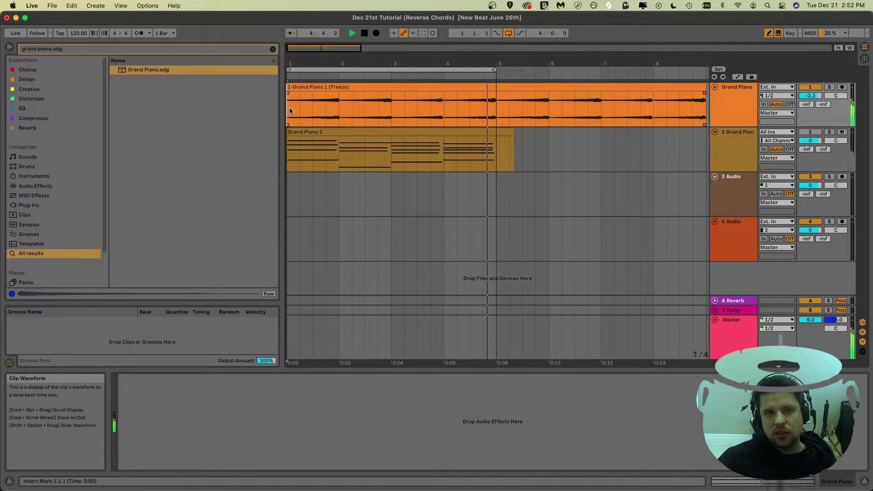
key(space)
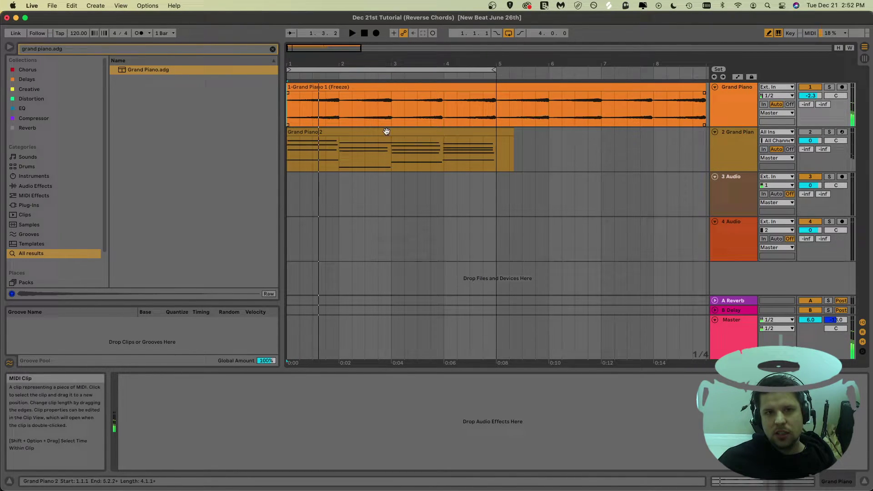
click(291, 147)
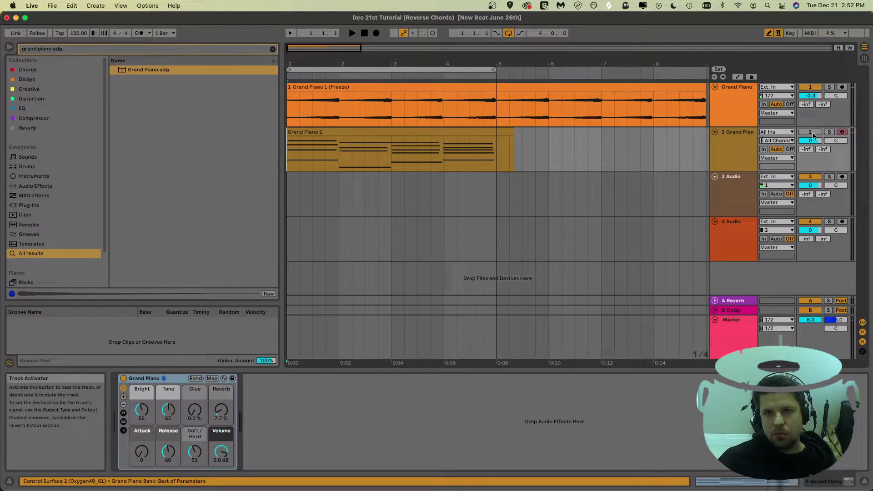
click(341, 132)
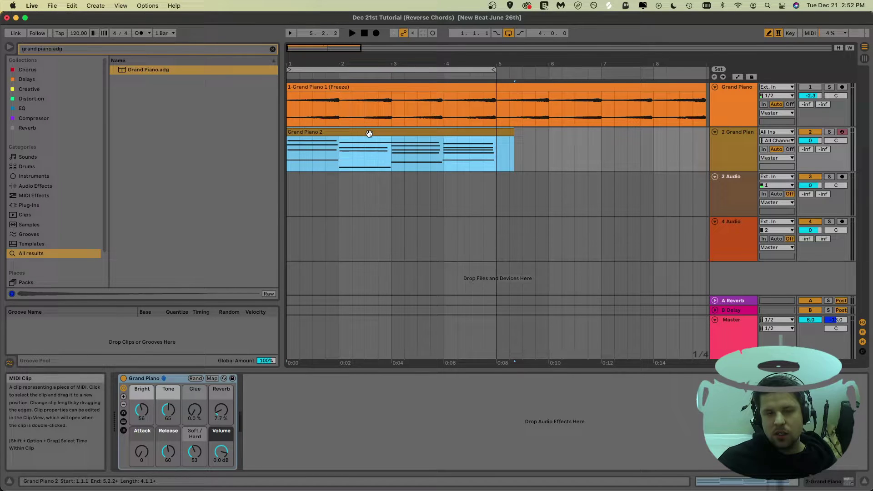
Open the Grand Piano 2 clip in an enlarged note editor with Draw Mode off.
double_click(350, 133)
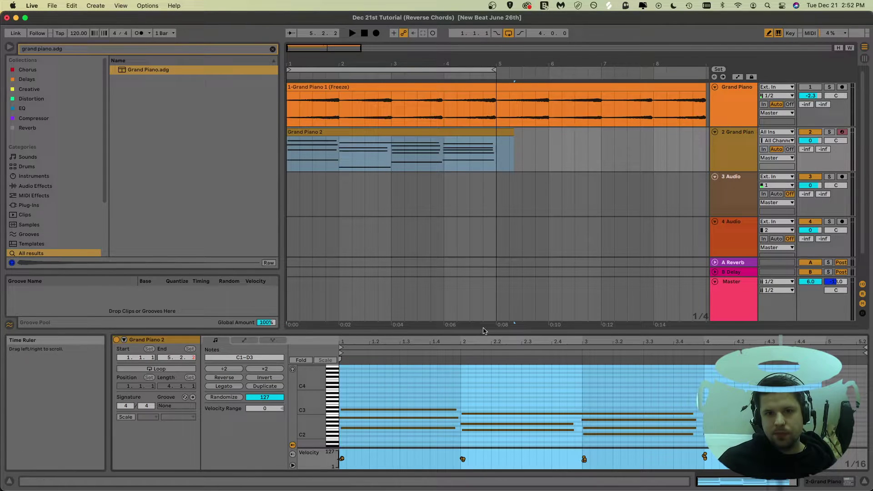
drag(474, 331, 474, 238)
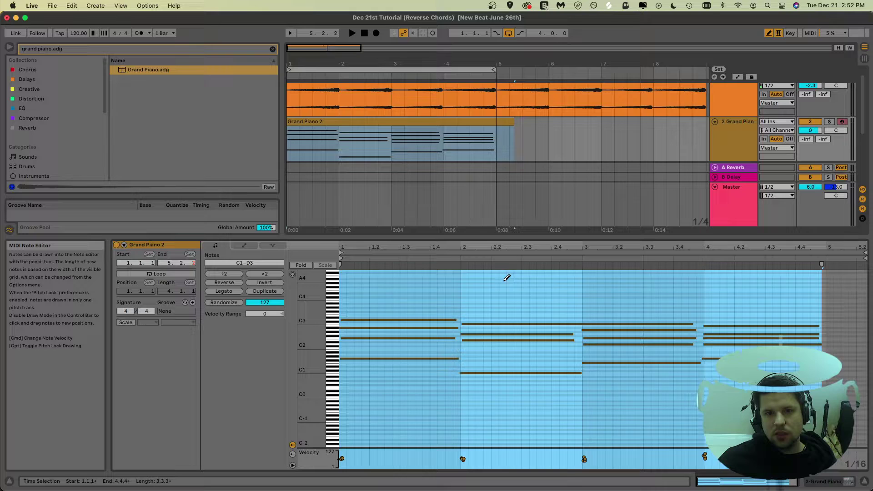
scroll(507, 278, down, 1)
key(b)
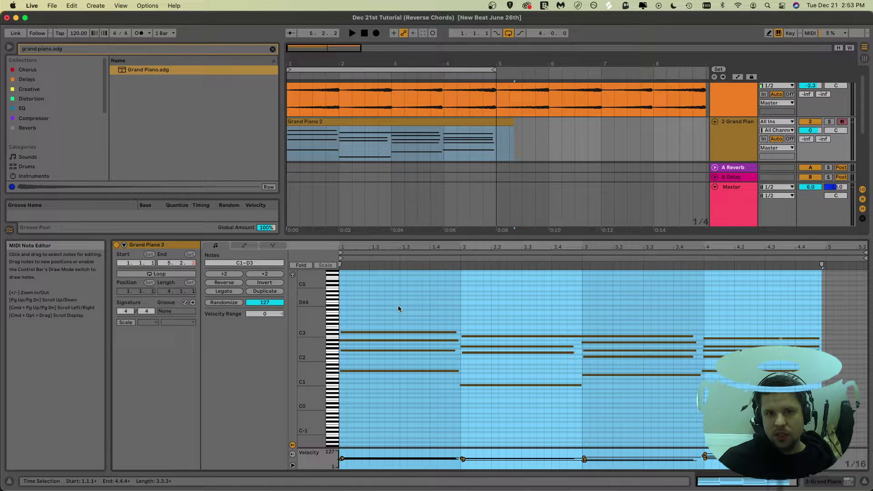
Inspect the first two chords' notes, placing the insert mark at 1.1.2 and 1.2.1.
click(399, 304)
click(344, 296)
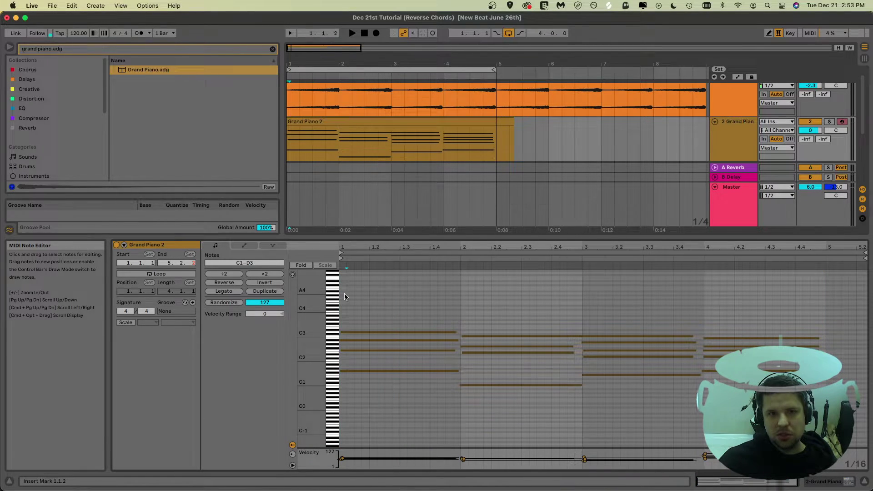
click(500, 347)
click(483, 321)
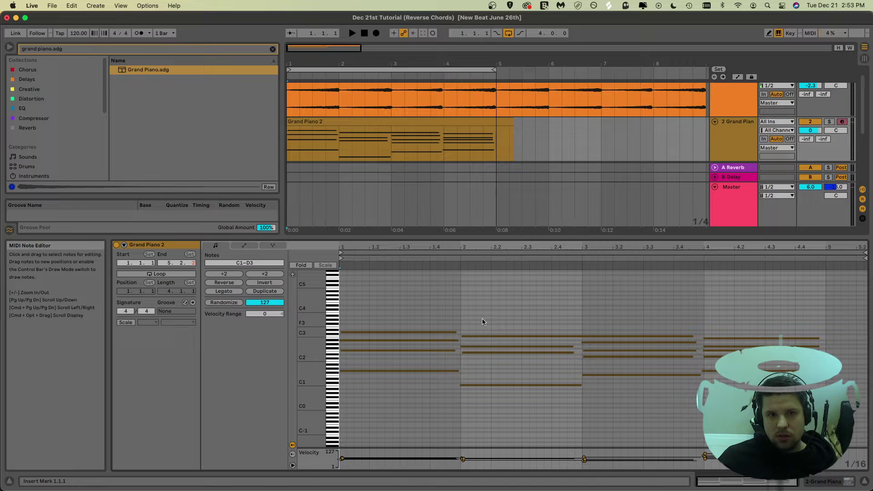
click(408, 300)
click(372, 300)
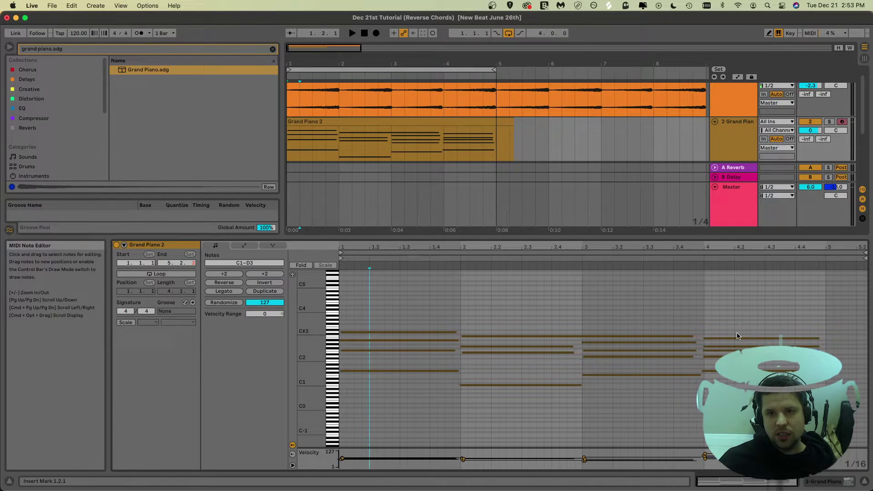
Select and deselect notes of the third, fourth and first chords to inspect them.
click(646, 342)
click(713, 356)
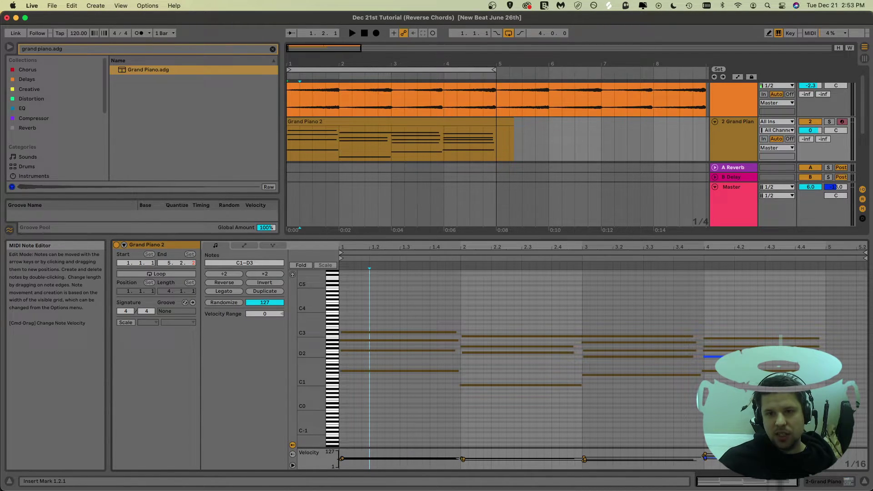
click(591, 336)
click(530, 359)
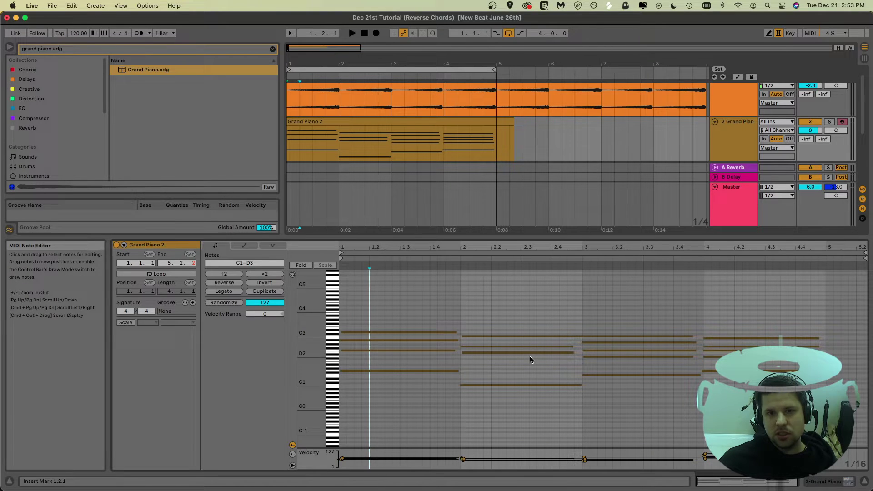
click(409, 332)
click(369, 360)
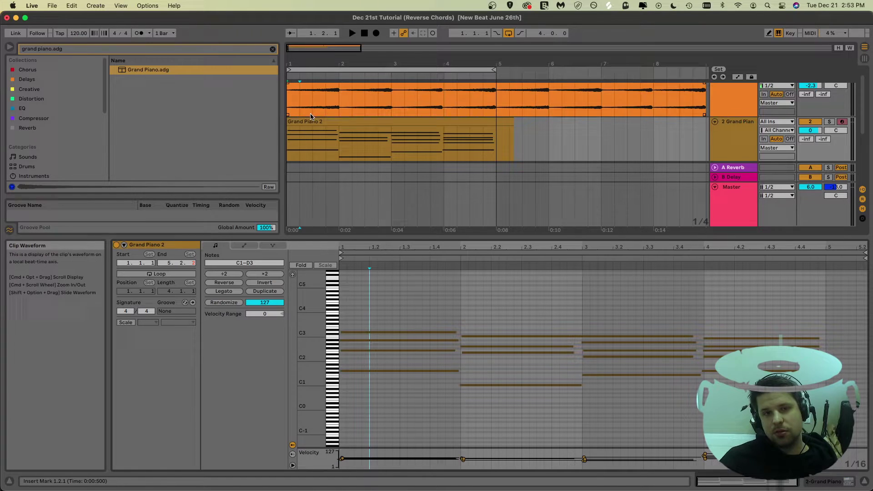
scroll(308, 97, up, 1)
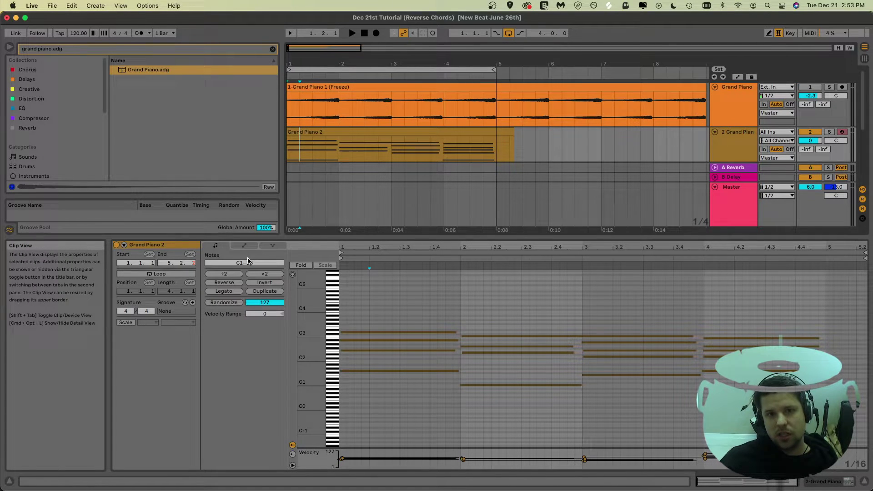
Reverse the clip's chord notes, play them back, then stop and set the insert point inside the chords.
click(219, 283)
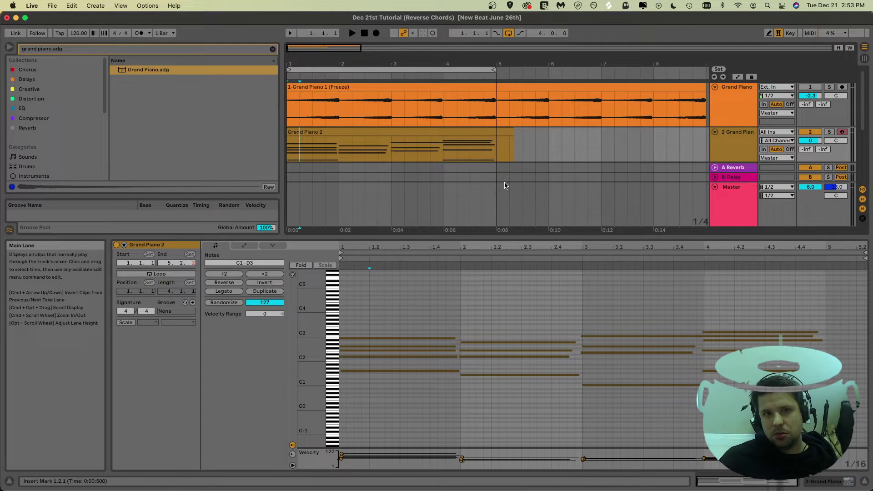
key(space)
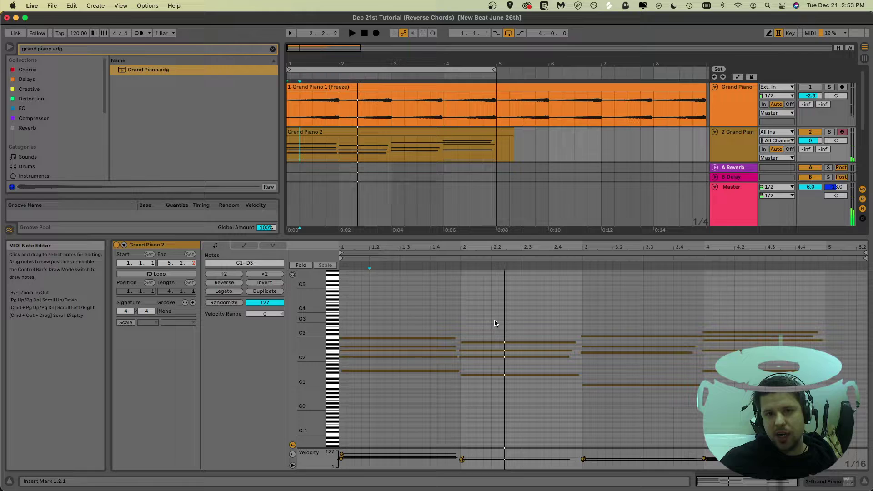
key(space)
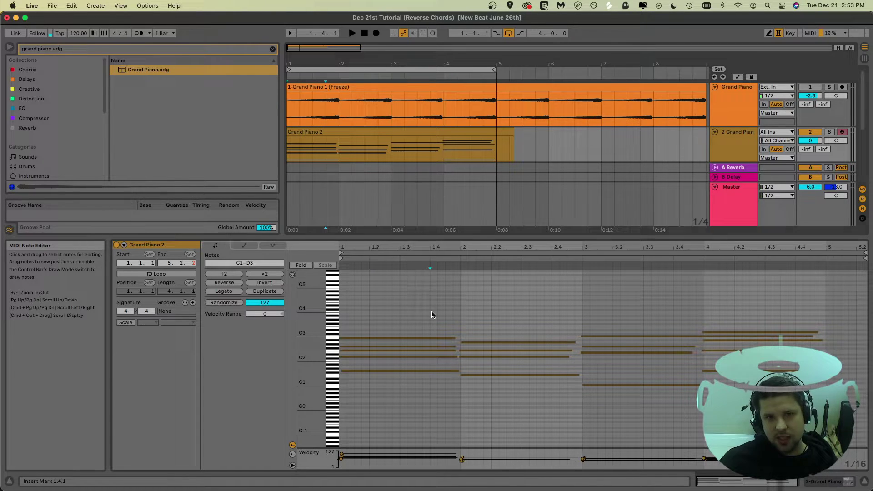
click(430, 315)
click(342, 309)
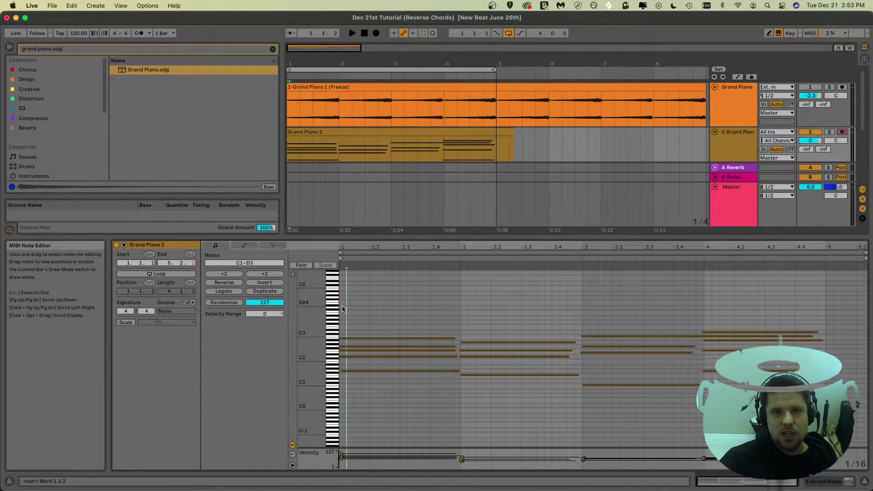
Freeze the Grand Piano 2 track from the clip's context menu.
scroll(378, 147, down, 2)
right_click(365, 147)
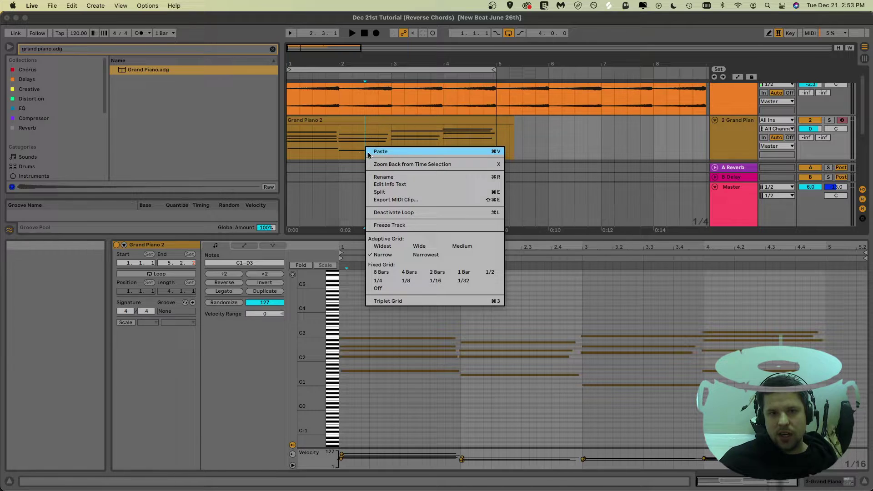
click(345, 150)
right_click(340, 146)
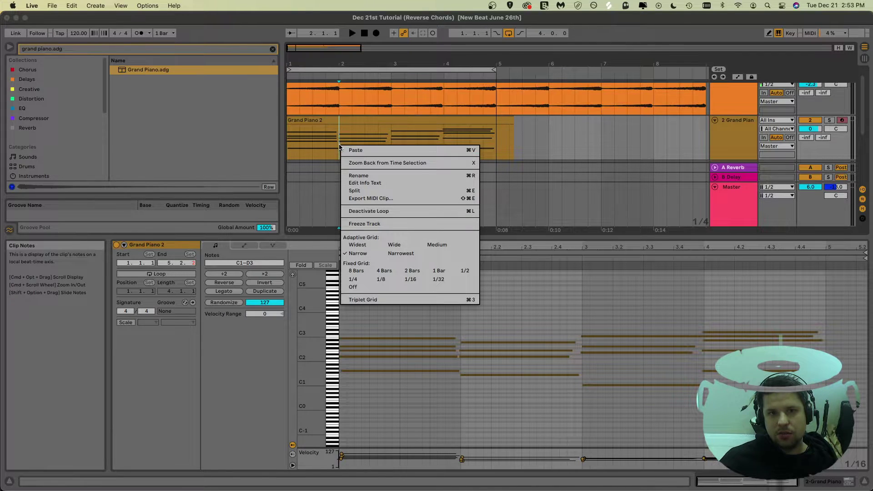
click(358, 223)
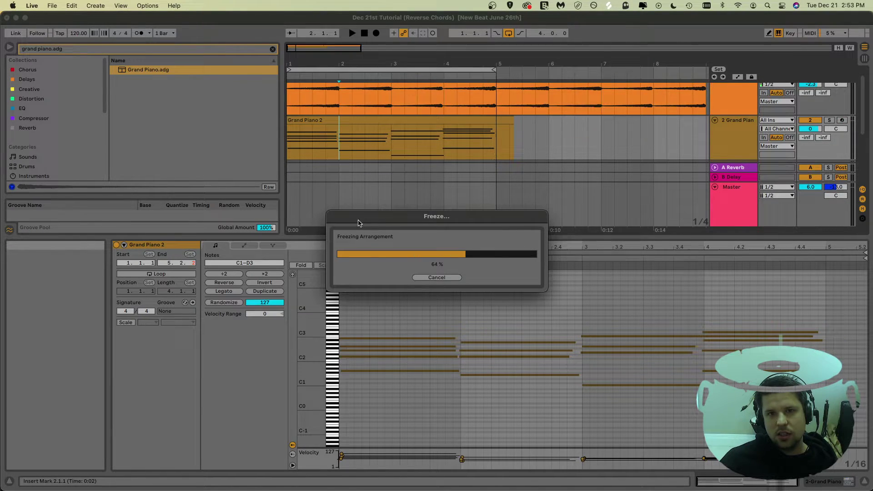
Move the insert point to the frozen clip's start and flatten the track into audio.
click(373, 148)
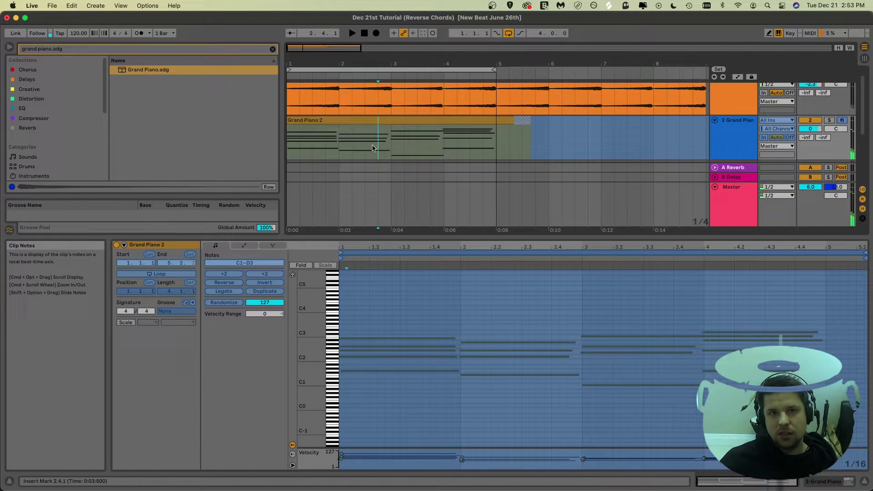
click(342, 145)
click(291, 142)
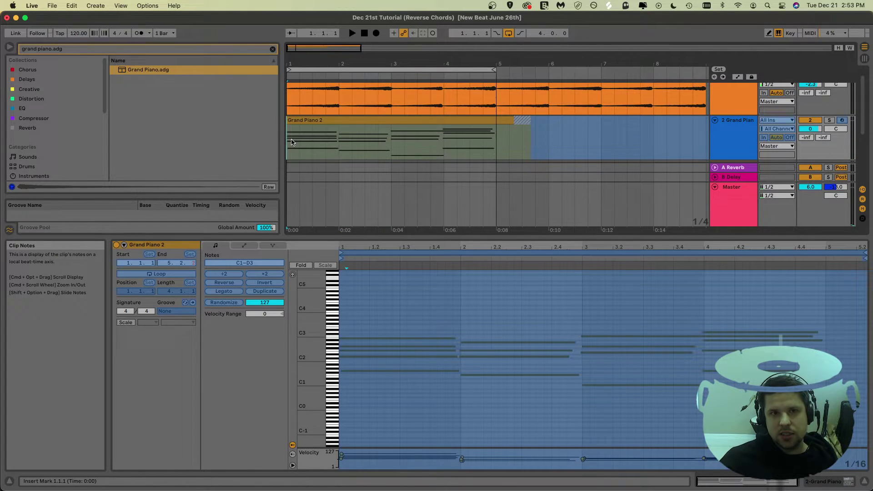
scroll(299, 142, up, 2)
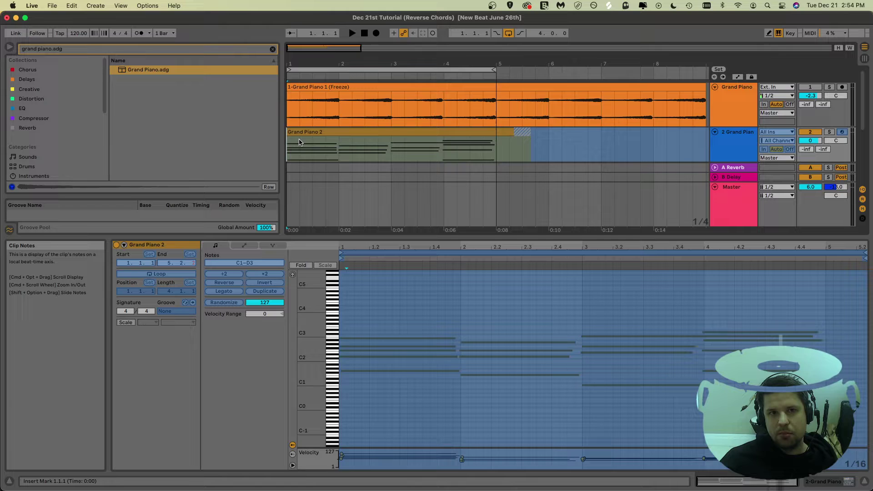
scroll(299, 142, down, 5)
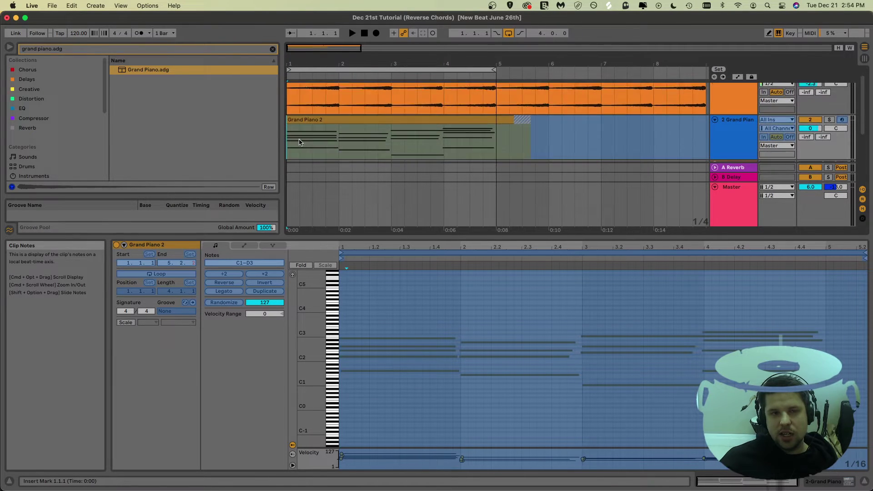
scroll(299, 142, down, 3)
scroll(299, 142, up, 4)
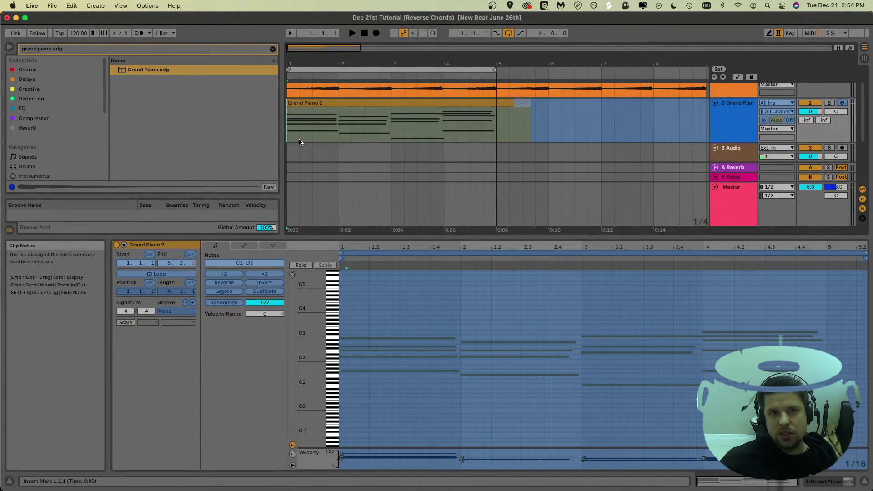
right_click(326, 130)
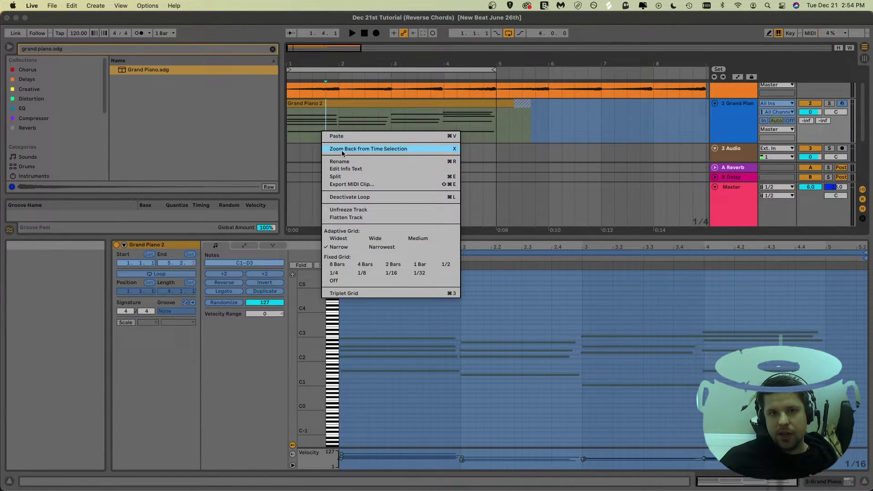
click(342, 218)
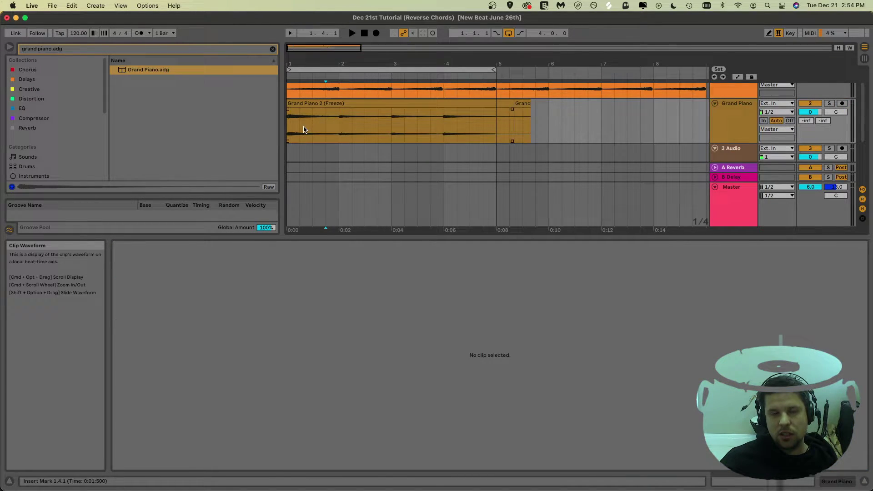
Select bars 1–4 of the Grand Piano 2 (Freeze) audio, split at bar 5 with Cmd+E, and consolidate with Cmd+J.
click(316, 150)
scroll(317, 150, down, 2)
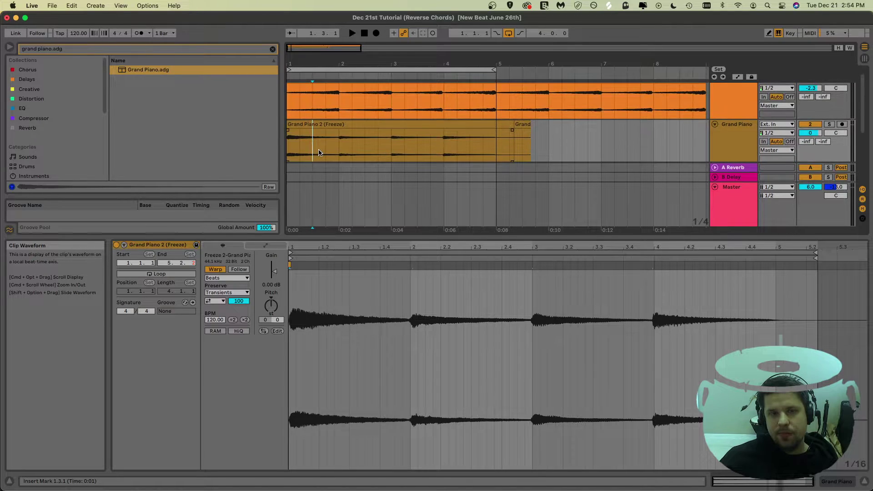
click(331, 128)
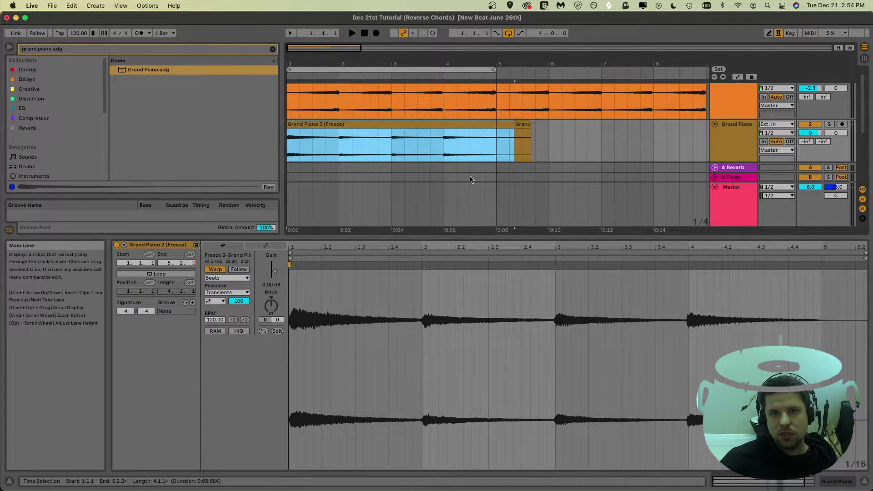
drag(498, 146, 289, 95)
scroll(400, 128, up, 1)
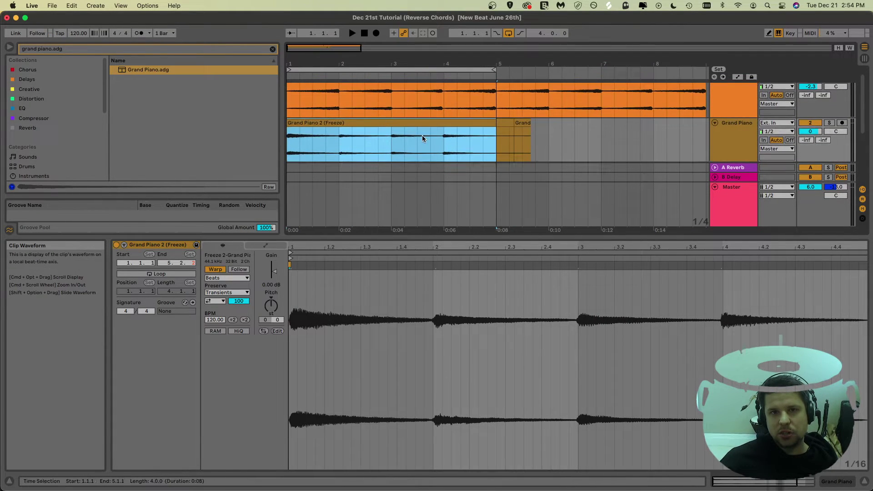
scroll(409, 145, down, 1)
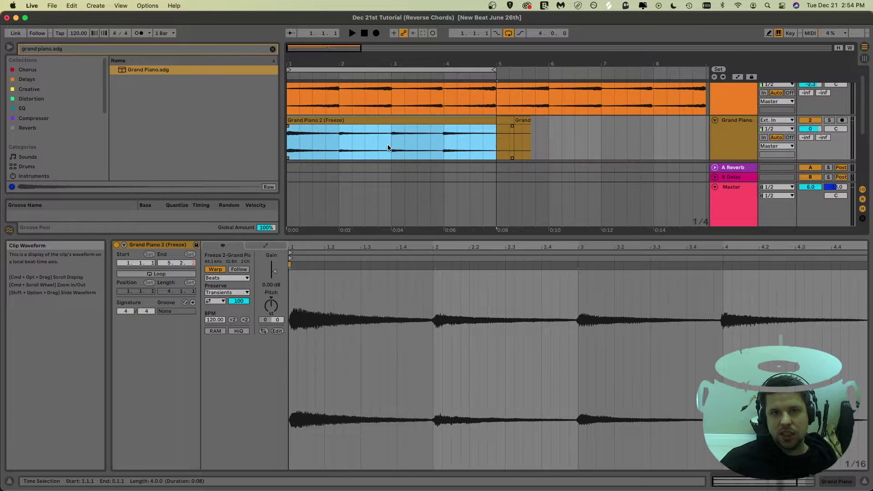
scroll(426, 153, up, 1)
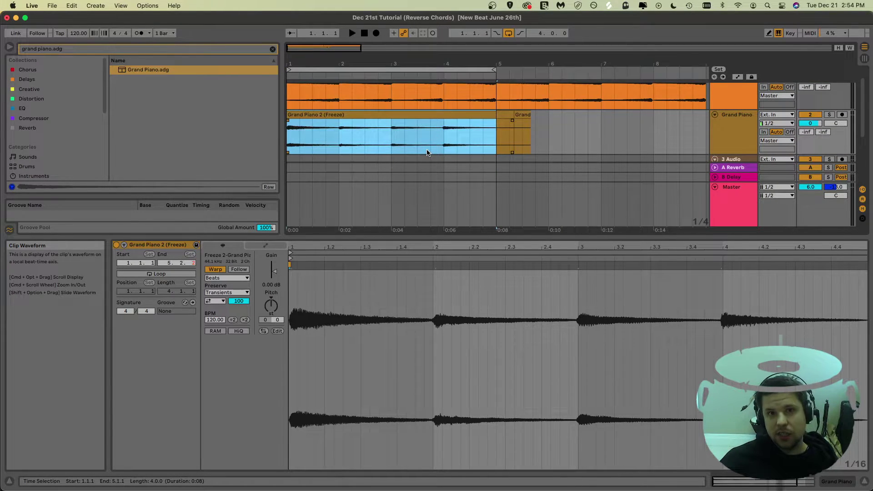
key(super+e)
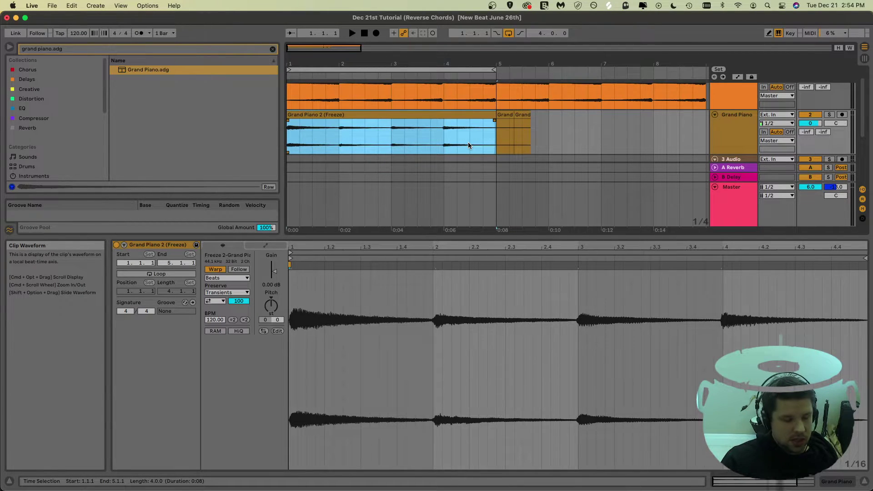
key(super+j)
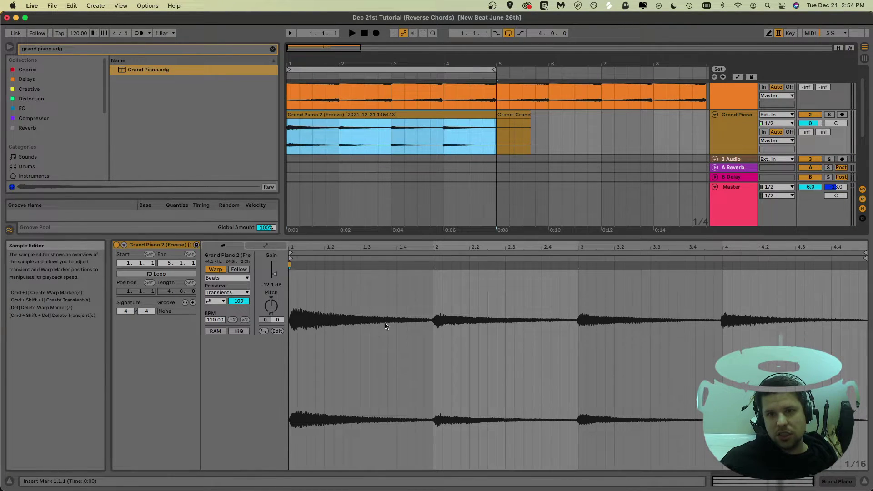
Reverse the consolidated piano clip and change its Warp mode from Beats to Complex.
click(441, 150)
click(374, 117)
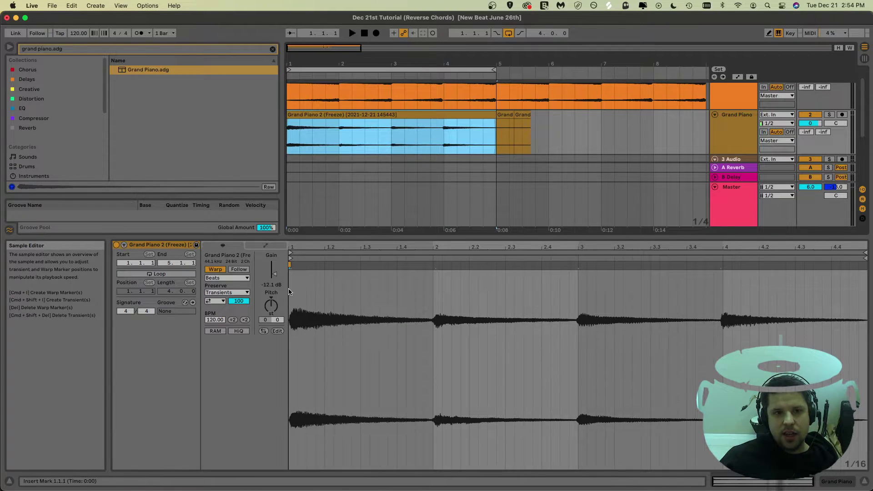
click(264, 332)
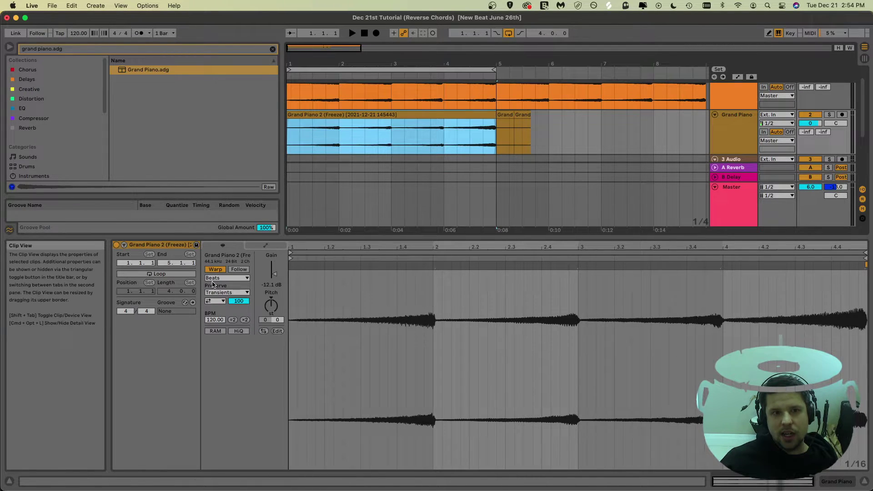
click(220, 278)
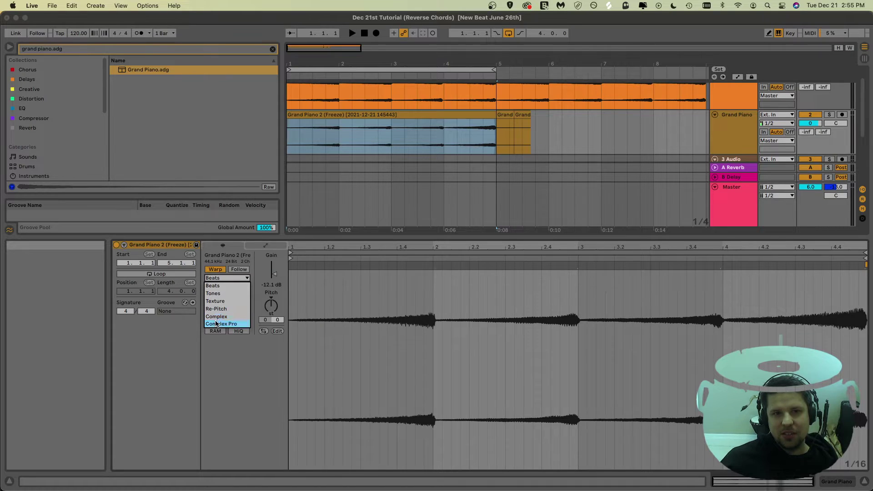
click(216, 316)
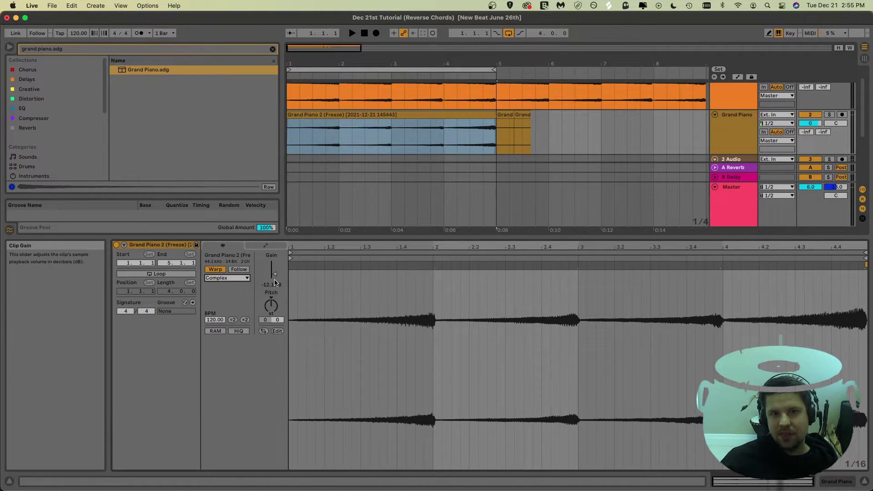
Play the reversed clip back from its start.
click(316, 204)
click(286, 136)
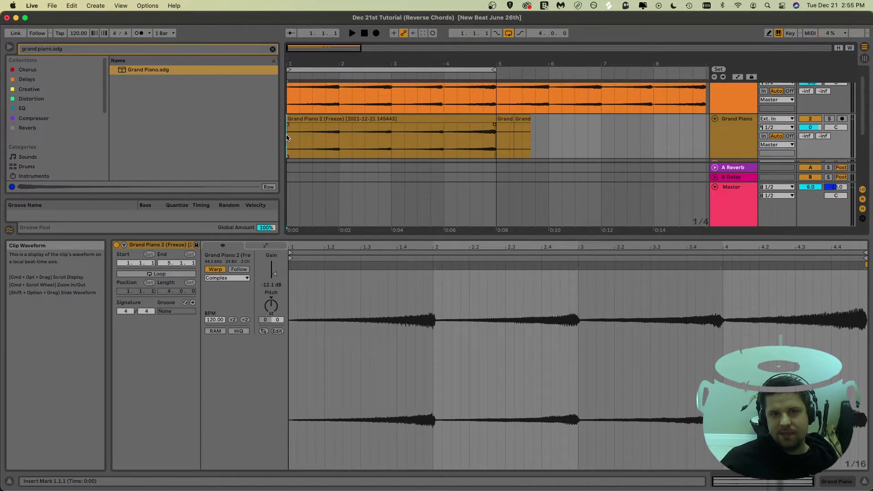
scroll(610, 135, down, 2)
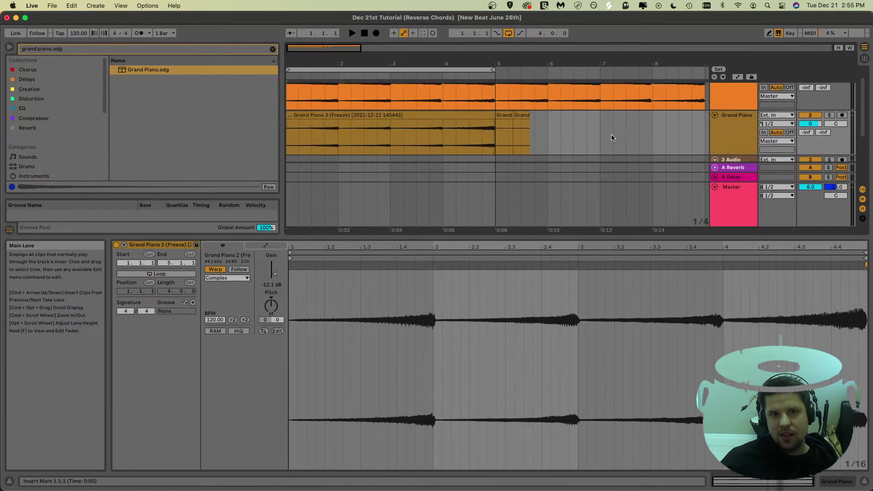
key(space)
scroll(609, 138, up, 1)
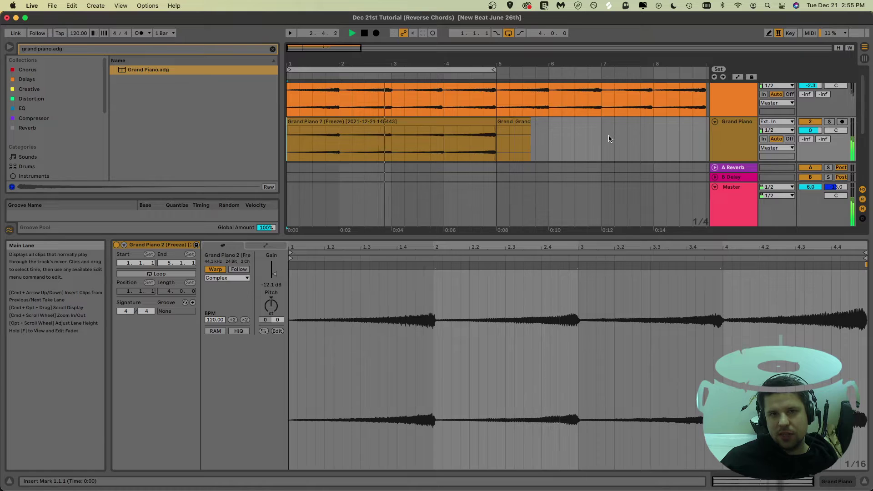
Stop playback and copy the last beat of bar 1 in Grand Piano 2.
click(326, 143)
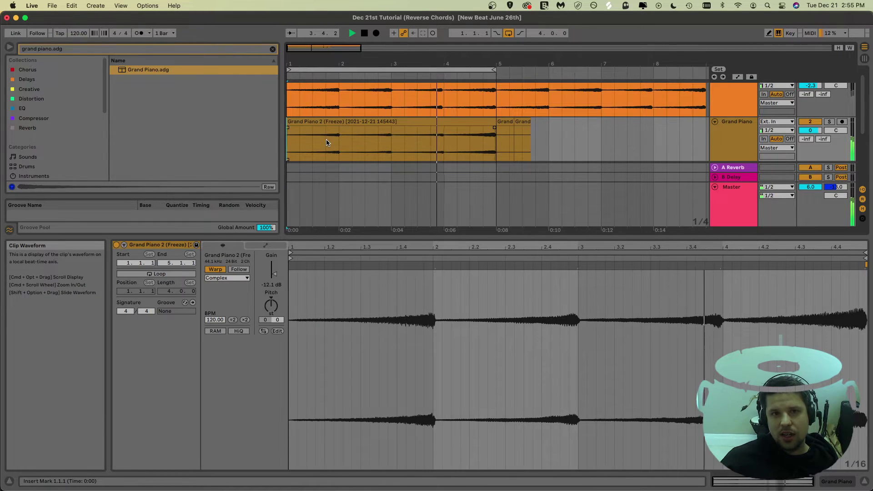
scroll(327, 139, up, 2)
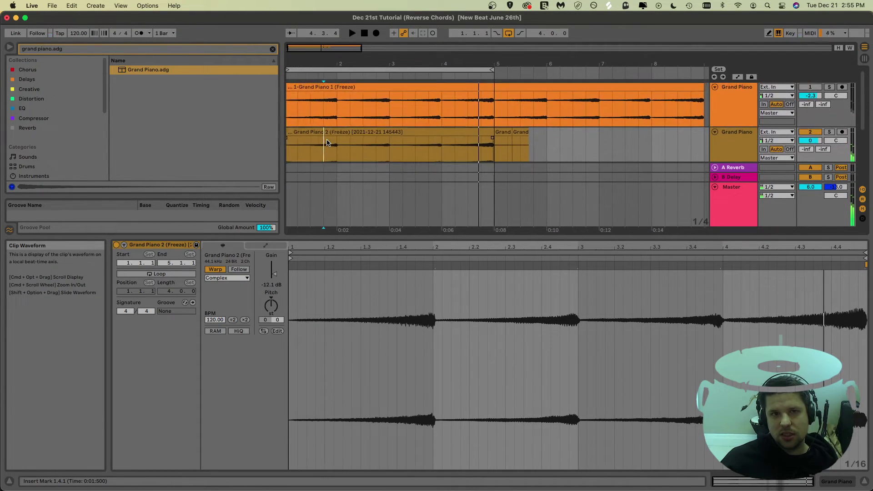
key(space)
mouse_move(327, 142)
mouse_down()
mouse_move(353, 146)
mouse_move(336, 146)
mouse_up()
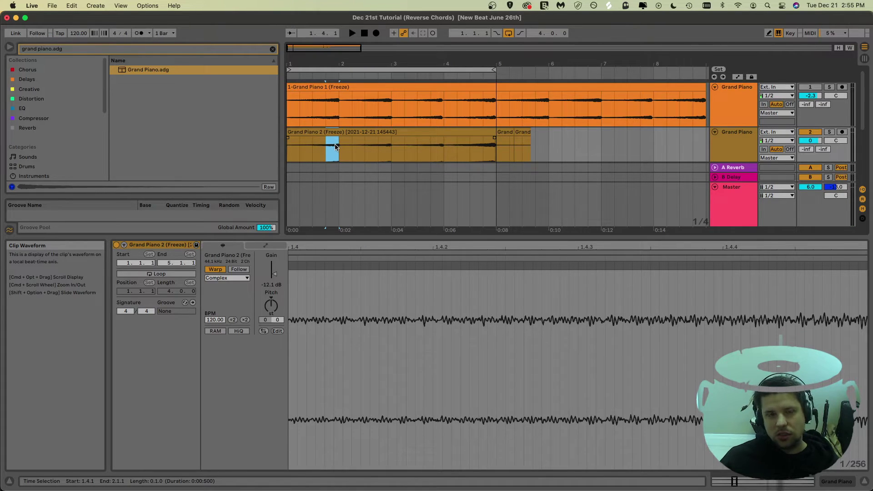
key(super+c)
Paste the copied beat at the start of bar 1 and select the pasted slice.
click(288, 146)
key(super+v)
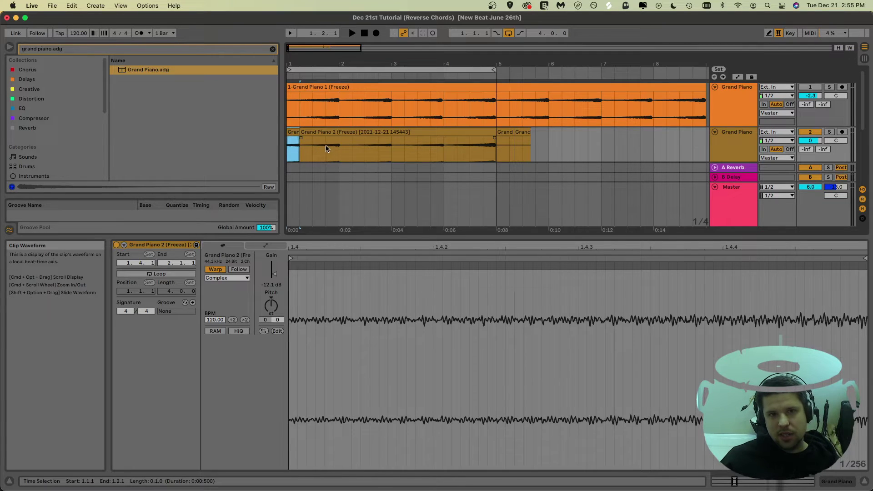
drag(325, 150, 296, 151)
click(287, 150)
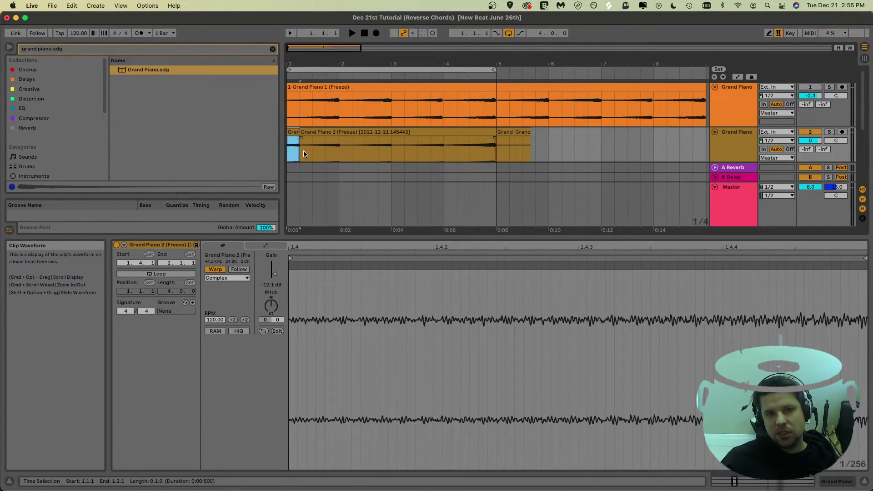
Duplicate the bar 1 slice until four one-beat slices fill bar 1.
key(super+d)
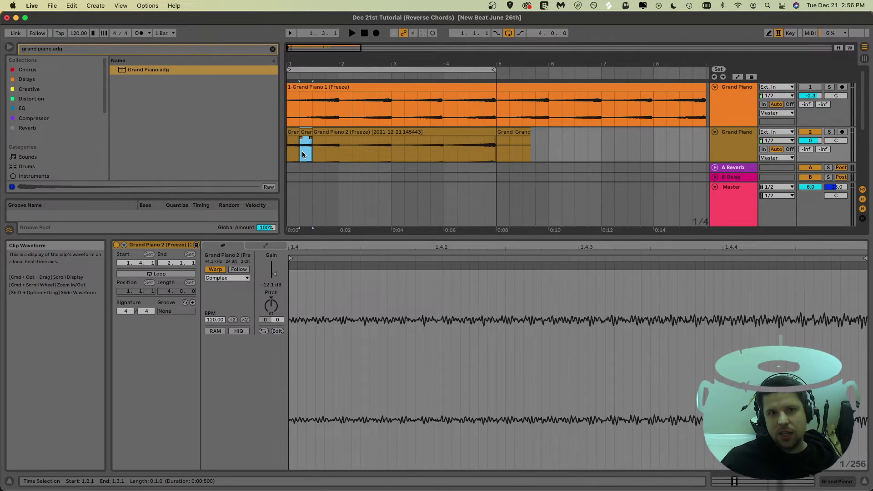
key(super+d)
key(super+d)
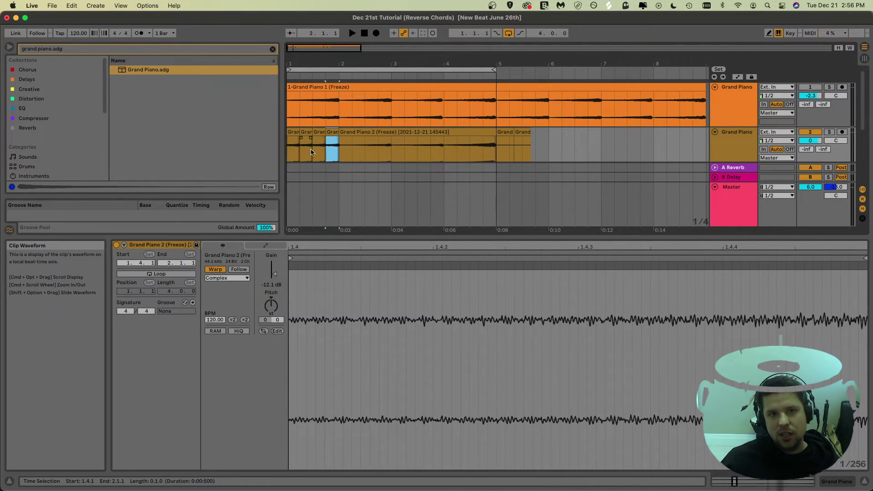
shift+click(293, 147)
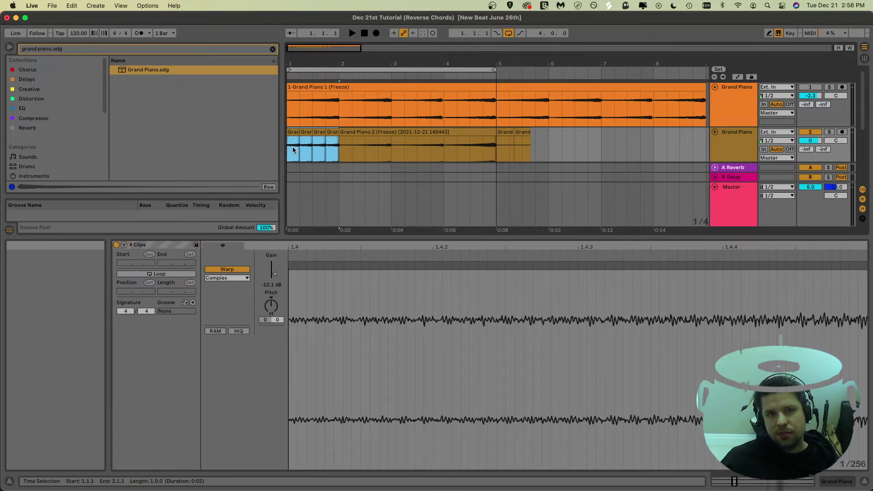
Chop bar 2 into repeated one-beat slices from its last beat.
drag(379, 148, 385, 148)
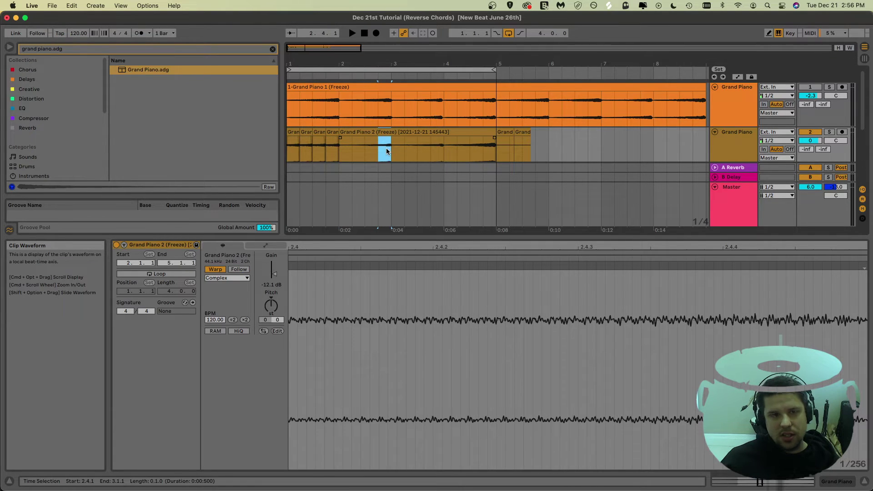
click(341, 147)
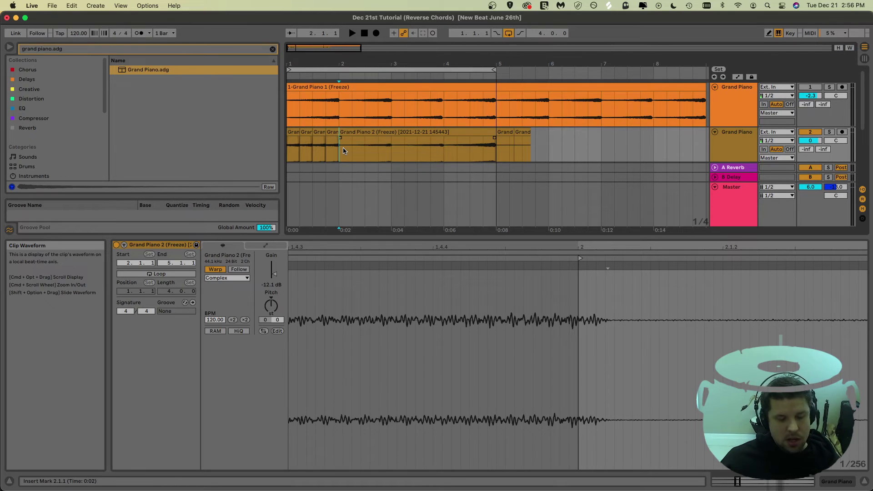
key(shift+Right)
key(super+e)
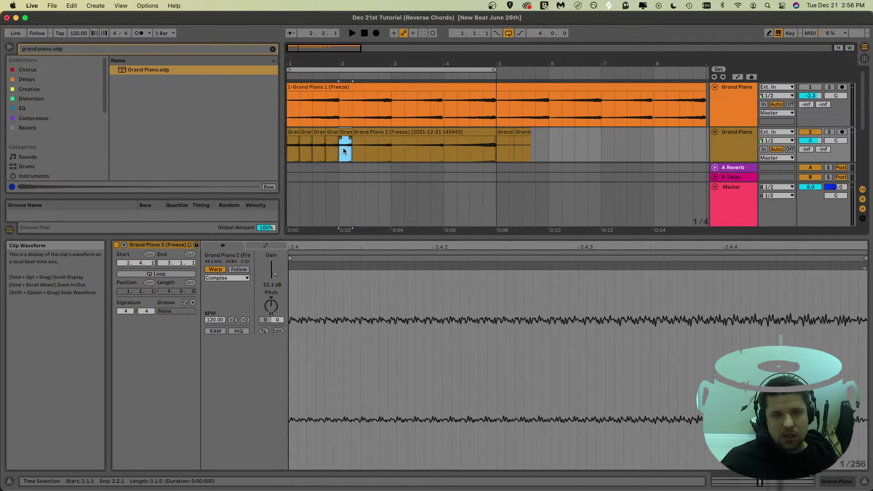
key(shift+Right)
key(super+e)
key(shift+Right)
key(super+e)
key(shift+Right)
key(super+e)
Place bar 3's last beat at its start and repeat it three times across the bar.
click(429, 155)
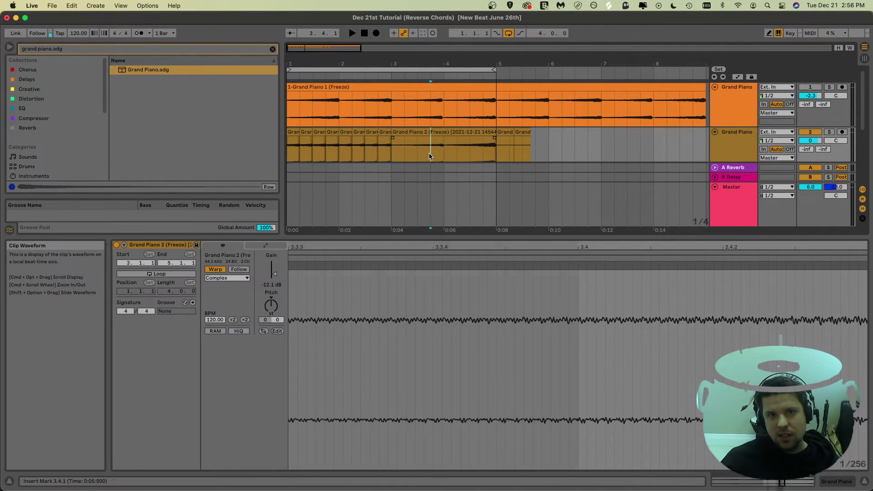
key(shift+Right)
scroll(430, 150, down, 1)
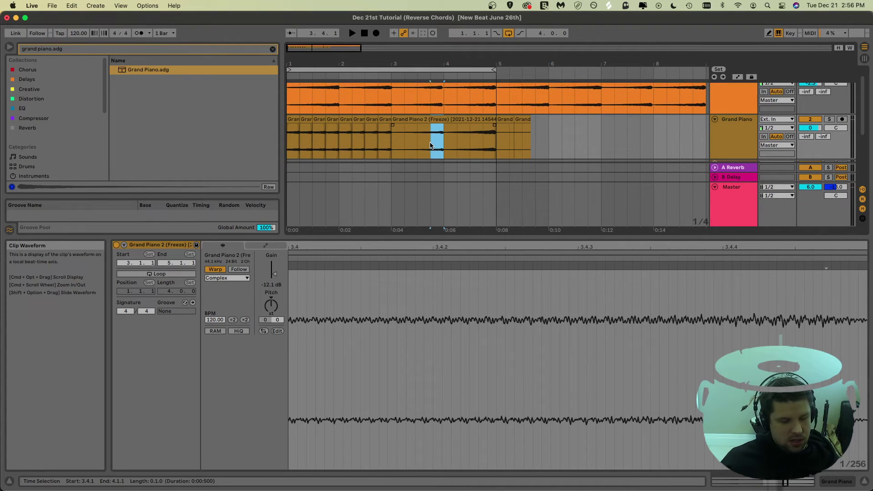
click(391, 146)
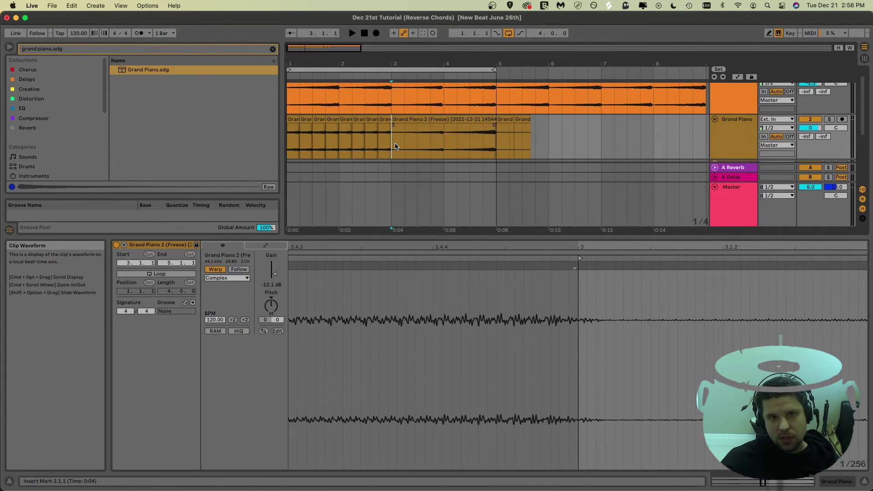
key(shift+Right)
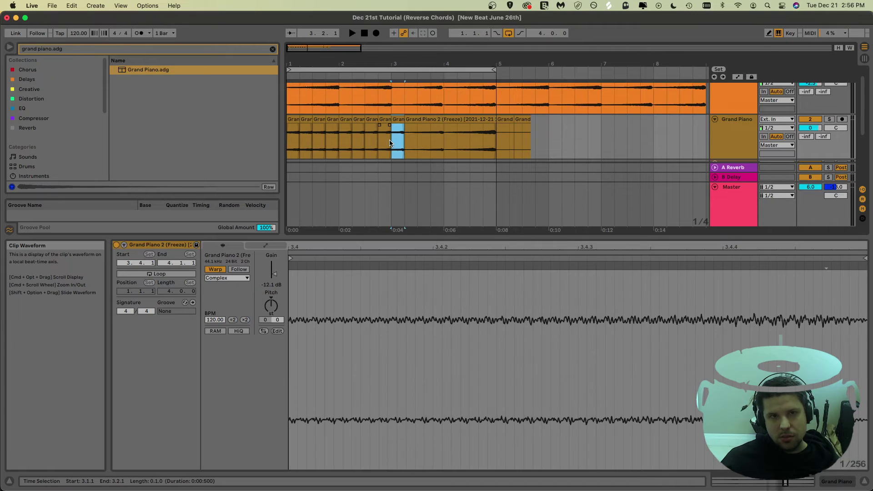
key(super+d)
key(super+d)
key(super+d)
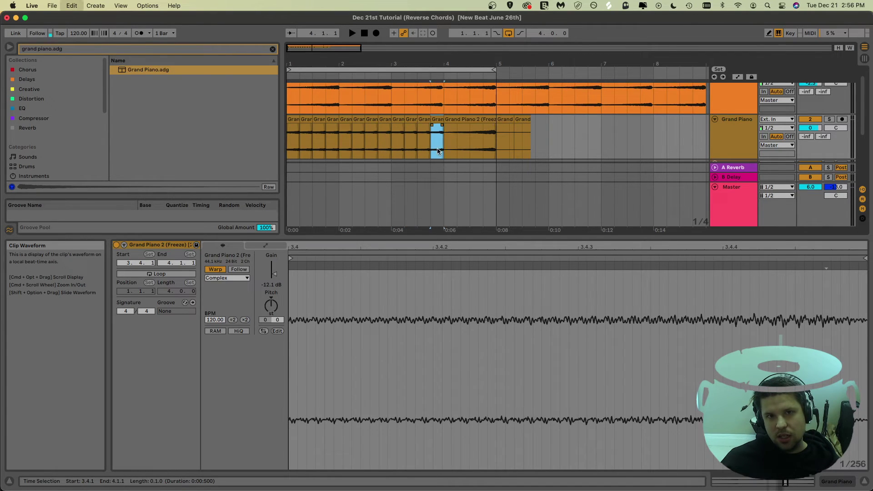
Place bar 4's last beat at its start, repeat it across bar 4, and return to the song start.
drag(484, 148, 495, 148)
click(445, 144)
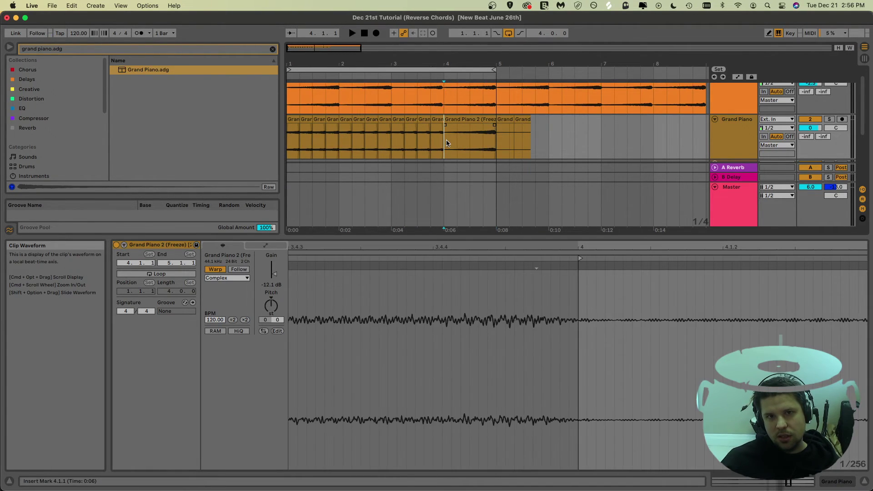
key(shift+Right)
key(super+d)
key(super+d)
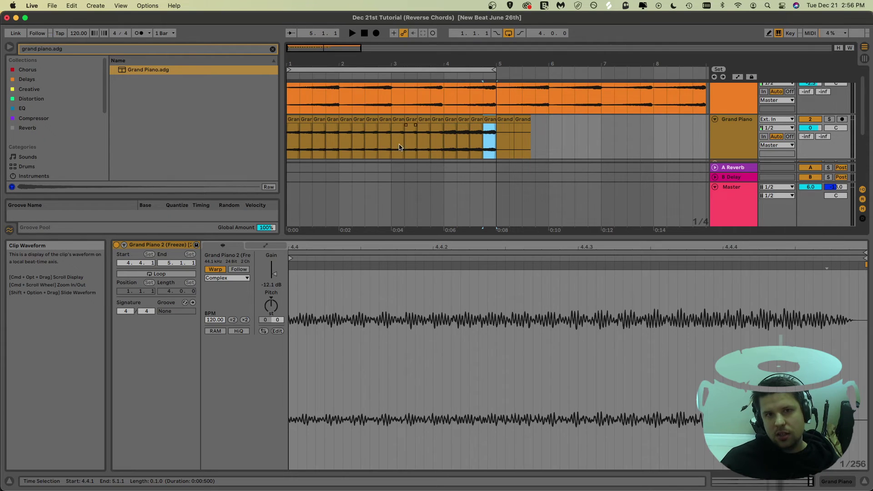
click(288, 147)
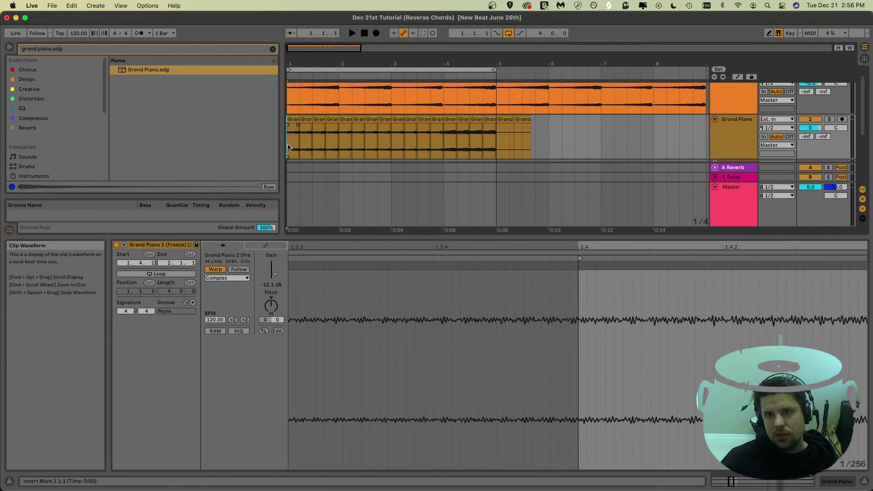
Play the four bars of stutter slices from bar 1, then deselect the clips.
key(space)
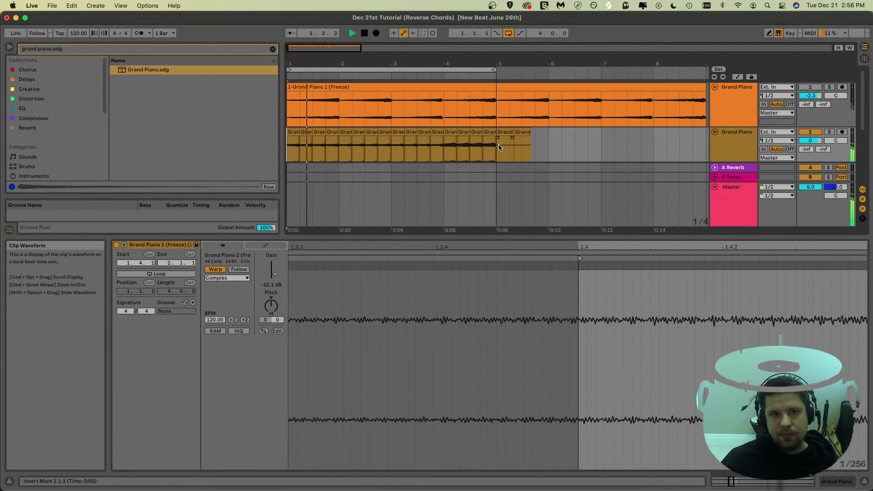
scroll(499, 147, down, 2)
scroll(499, 148, up, 2)
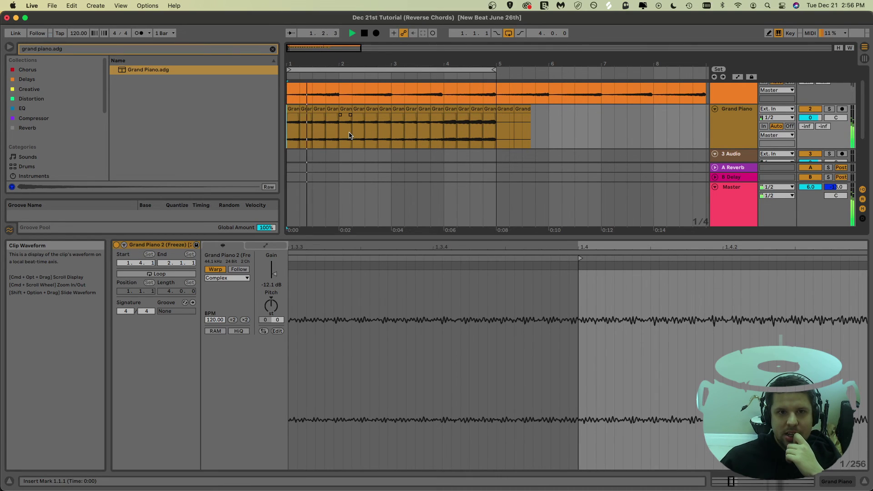
scroll(349, 135, up, 2)
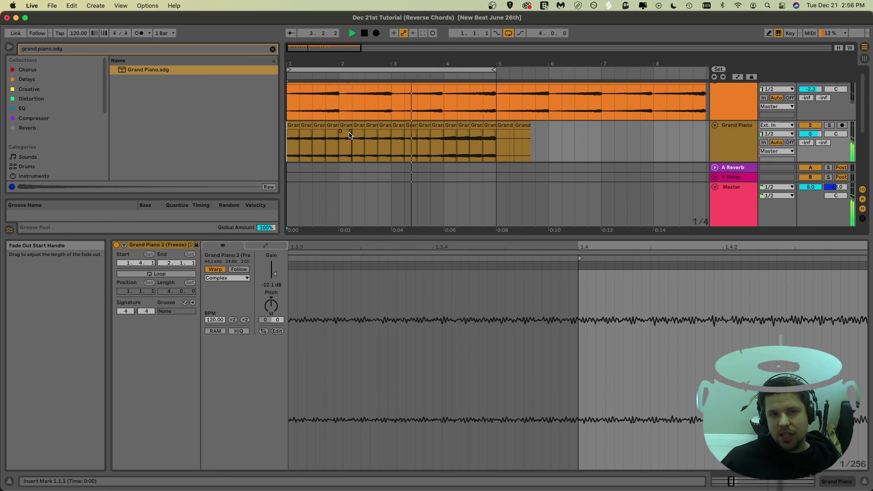
scroll(375, 143, up, 1)
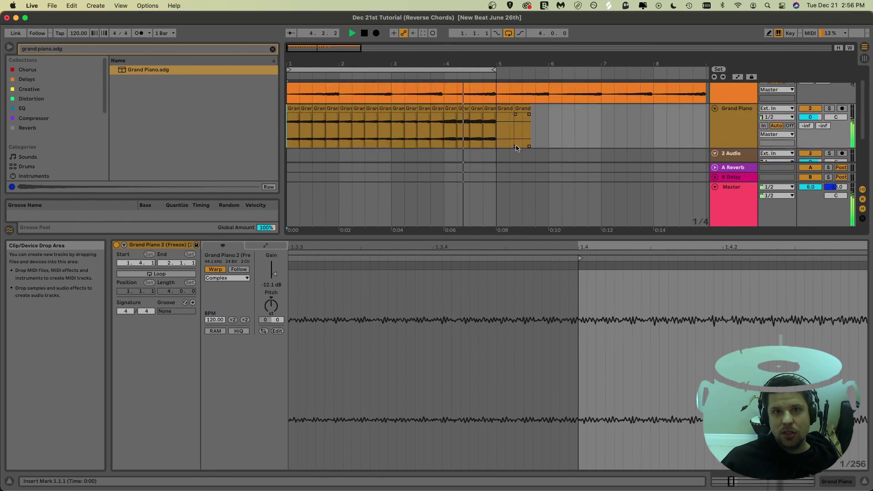
click(302, 146)
click(325, 146)
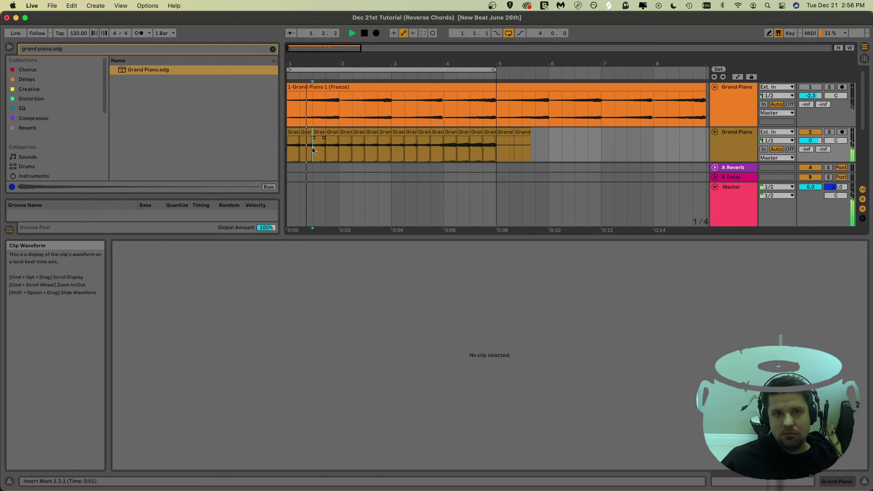